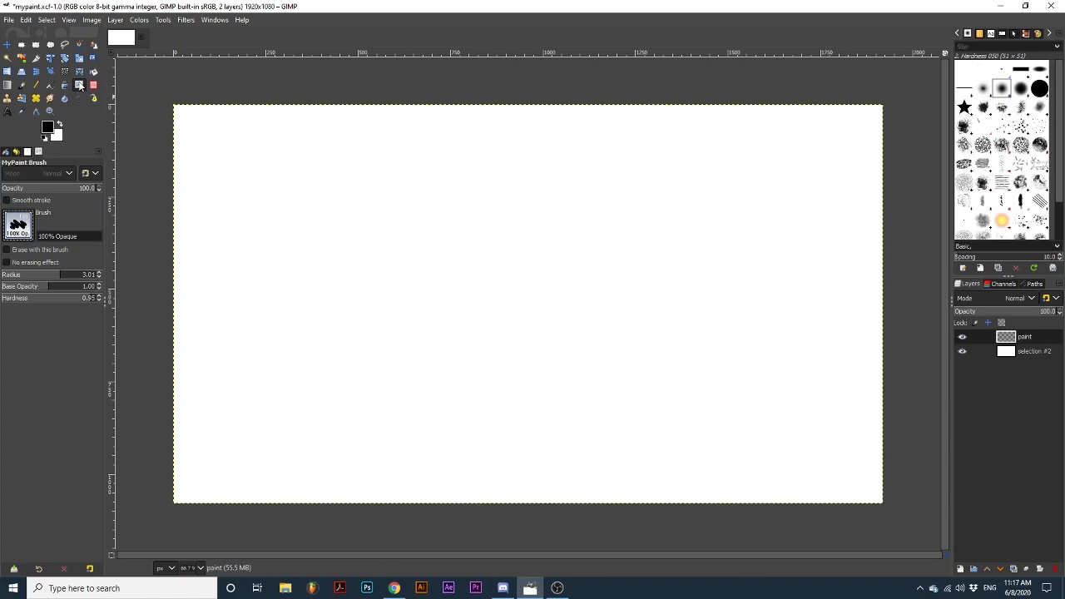
# - Select the 2B pencil MyPaint brush and draw a faint grey loop on the canvas
pyautogui.click(18, 224)
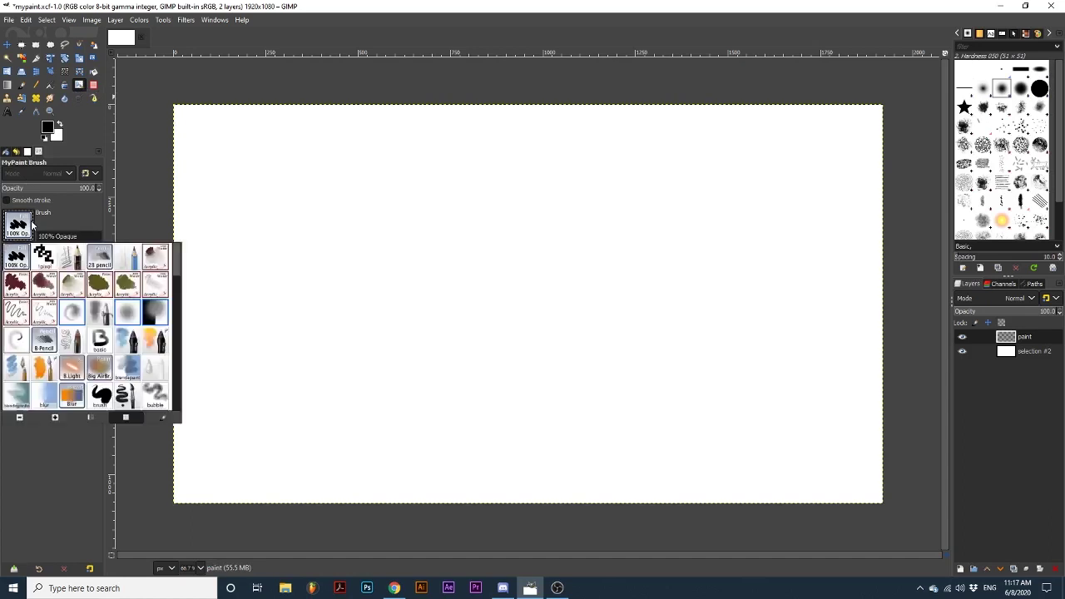
pyautogui.scroll(-5, 93, 305)
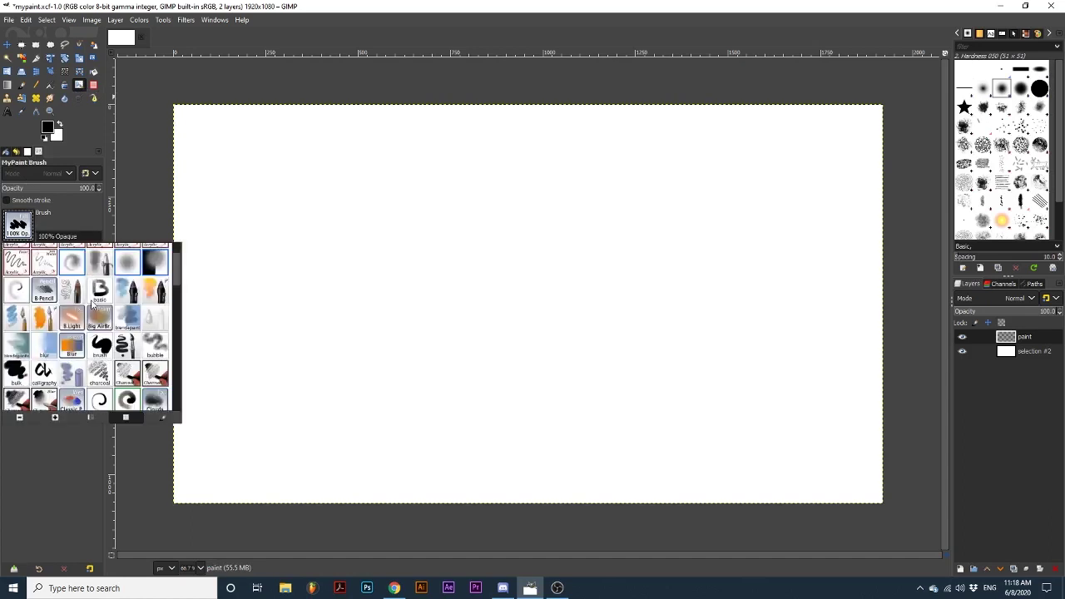
pyautogui.scroll(-6, 93, 305)
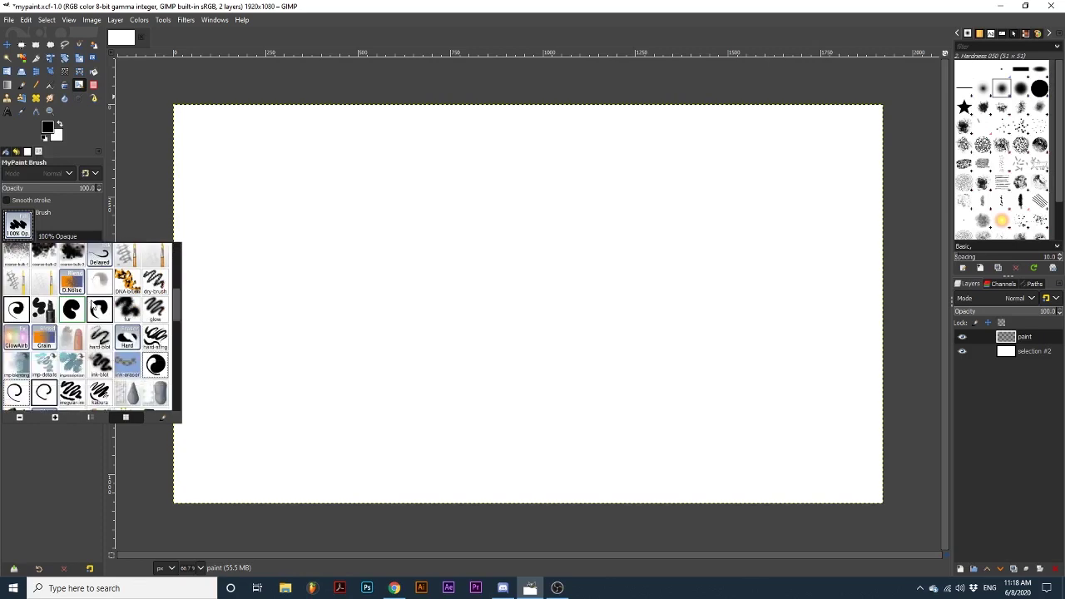
pyautogui.scroll(-6, 94, 305)
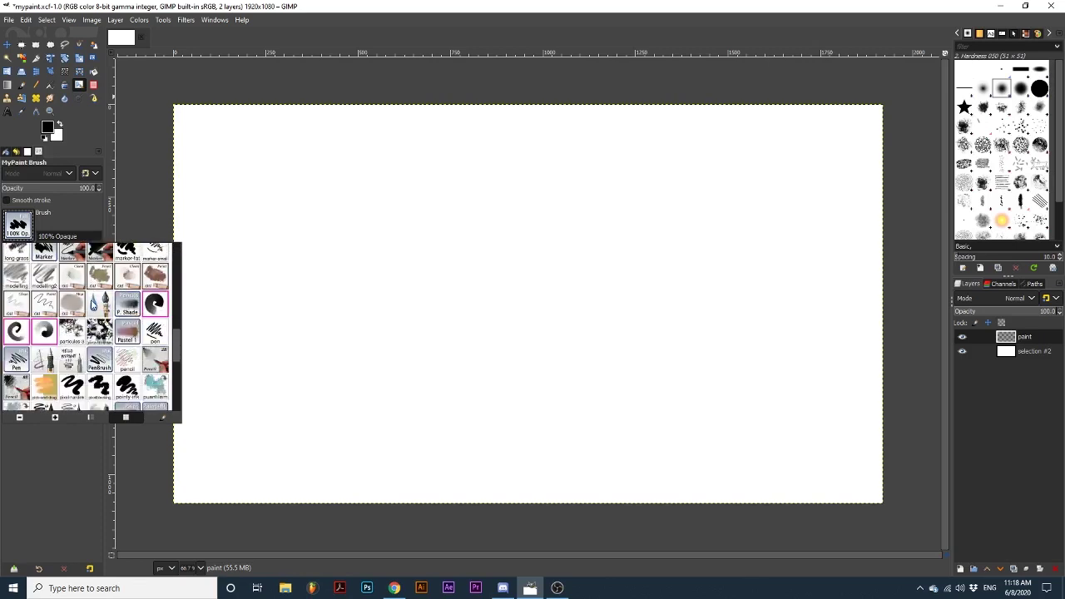
pyautogui.scroll(15, 93, 304)
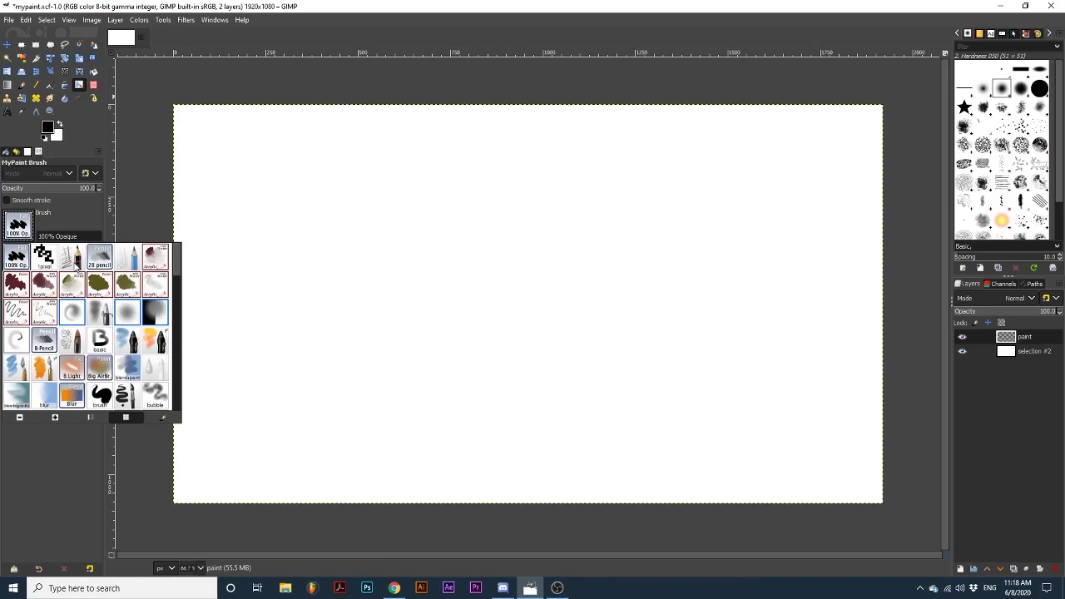
pyautogui.click(73, 261)
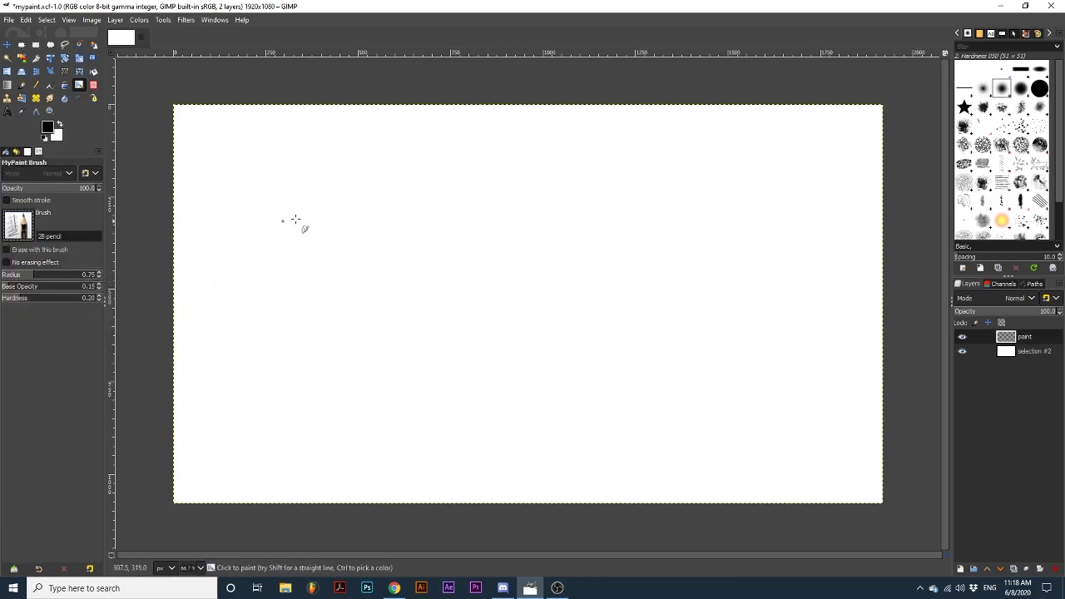
pyautogui.moveTo(340, 217)
pyautogui.mouseDown()
pyautogui.moveTo(383, 175)
pyautogui.moveTo(411, 172)
pyautogui.moveTo(358, 236)
pyautogui.moveTo(379, 280)
pyautogui.moveTo(497, 265)
pyautogui.moveTo(503, 220)
pyautogui.moveTo(366, 316)
pyautogui.mouseUp()
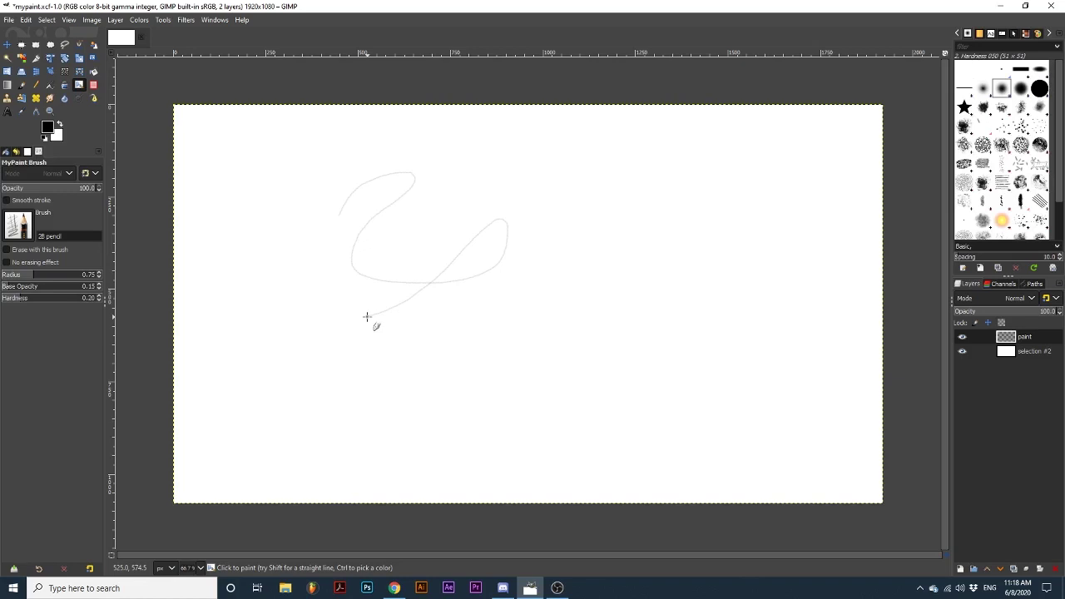
# - Set the foreground to red, paint a reddish loop over the pencil stroke, then select 100% Opaque
pyautogui.click(48, 127)
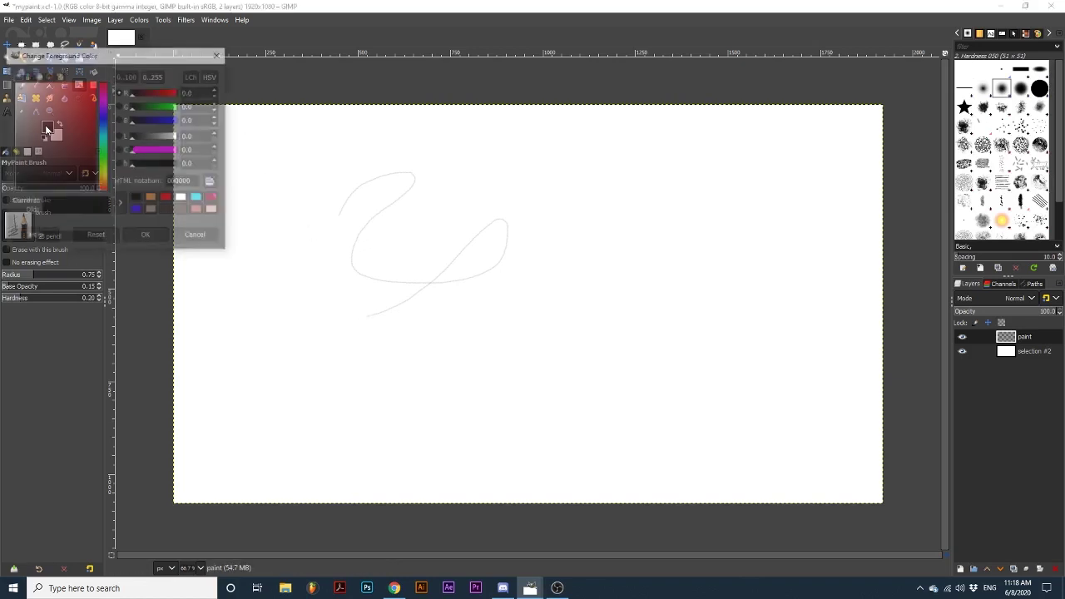
pyautogui.click(167, 197)
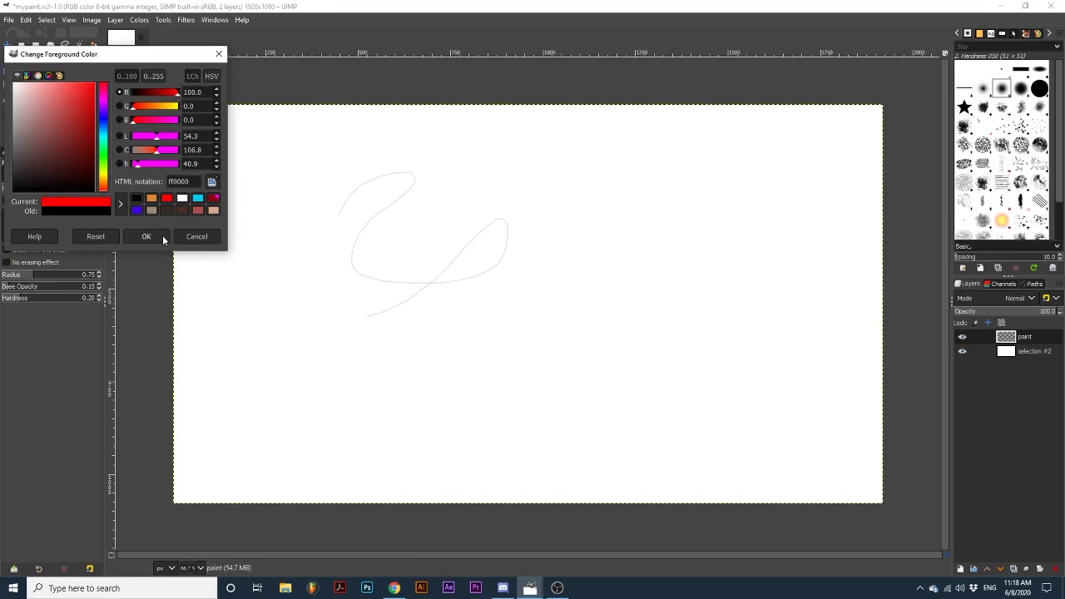
pyautogui.click(147, 237)
pyautogui.moveTo(303, 182)
pyautogui.mouseDown()
pyautogui.moveTo(332, 207)
pyautogui.moveTo(455, 210)
pyautogui.moveTo(388, 275)
pyautogui.moveTo(361, 253)
pyautogui.moveTo(458, 232)
pyautogui.moveTo(489, 172)
pyautogui.mouseUp()
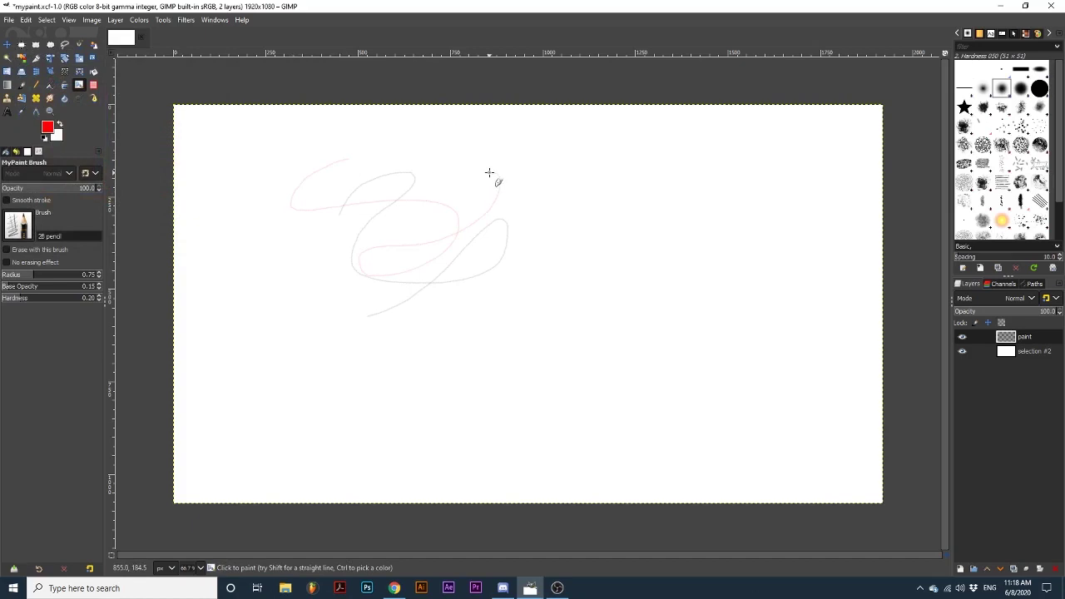
pyautogui.click(17, 224)
pyautogui.click(24, 255)
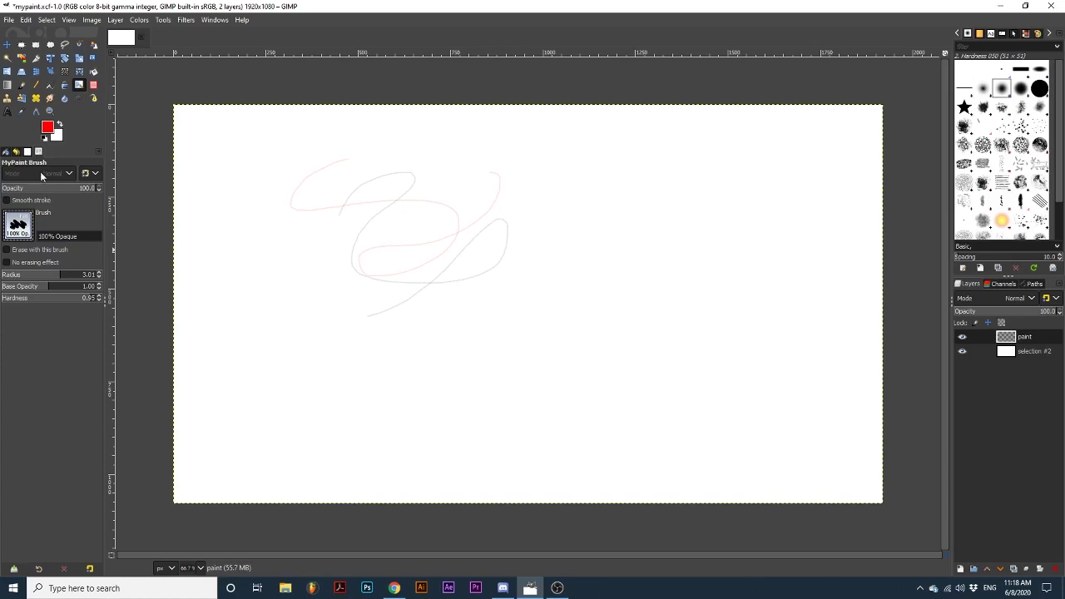
# - Paint a pink hook on the left at opacity 10 and a solid red loop at 100
pyautogui.moveTo(38, 187); pyautogui.dragTo(8, 190)
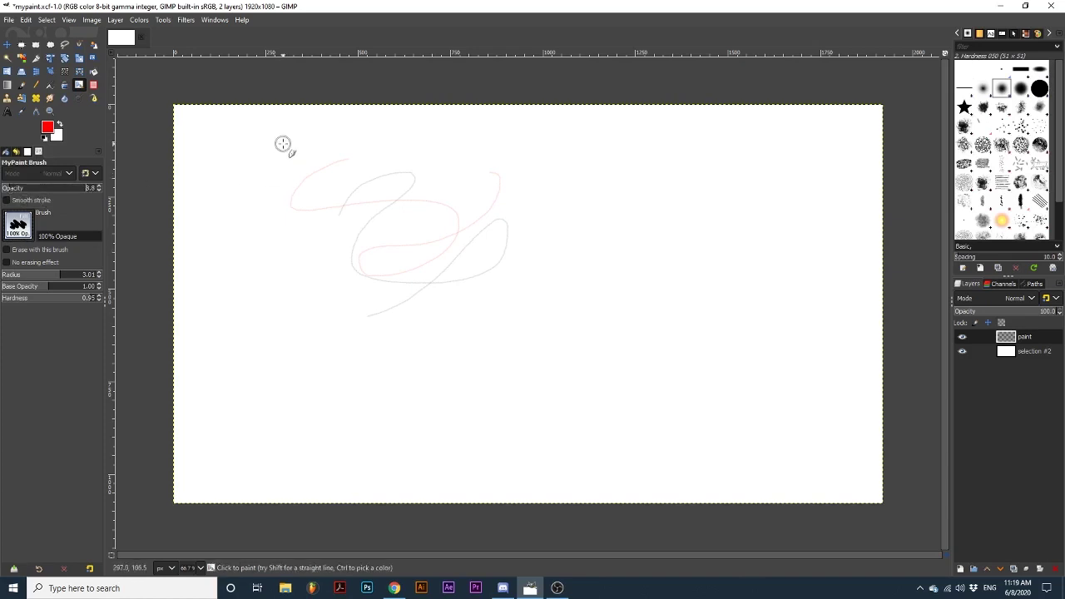
pyautogui.moveTo(283, 143)
pyautogui.mouseDown()
pyautogui.moveTo(269, 171)
pyautogui.moveTo(285, 250)
pyautogui.moveTo(239, 259)
pyautogui.moveTo(264, 184)
pyautogui.moveTo(267, 200)
pyautogui.moveTo(275, 190)
pyautogui.moveTo(283, 249)
pyautogui.moveTo(264, 269)
pyautogui.mouseUp()
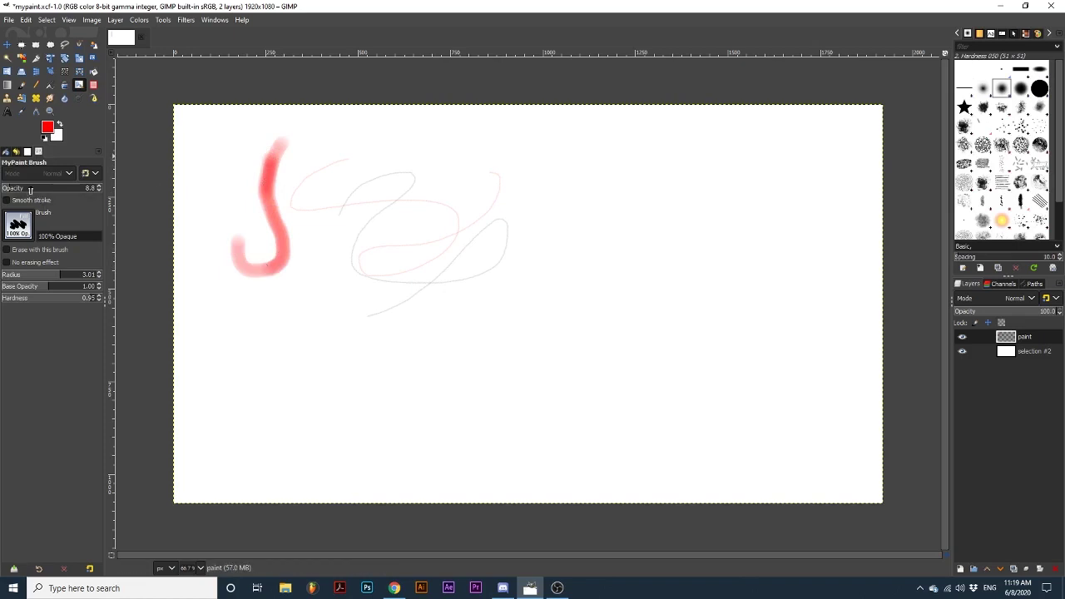
pyautogui.moveTo(42, 189); pyautogui.dragTo(106, 189)
pyautogui.moveTo(582, 131)
pyautogui.mouseDown()
pyautogui.moveTo(571, 198)
pyautogui.moveTo(532, 196)
pyautogui.moveTo(536, 168)
pyautogui.moveTo(622, 166)
pyautogui.mouseUp()
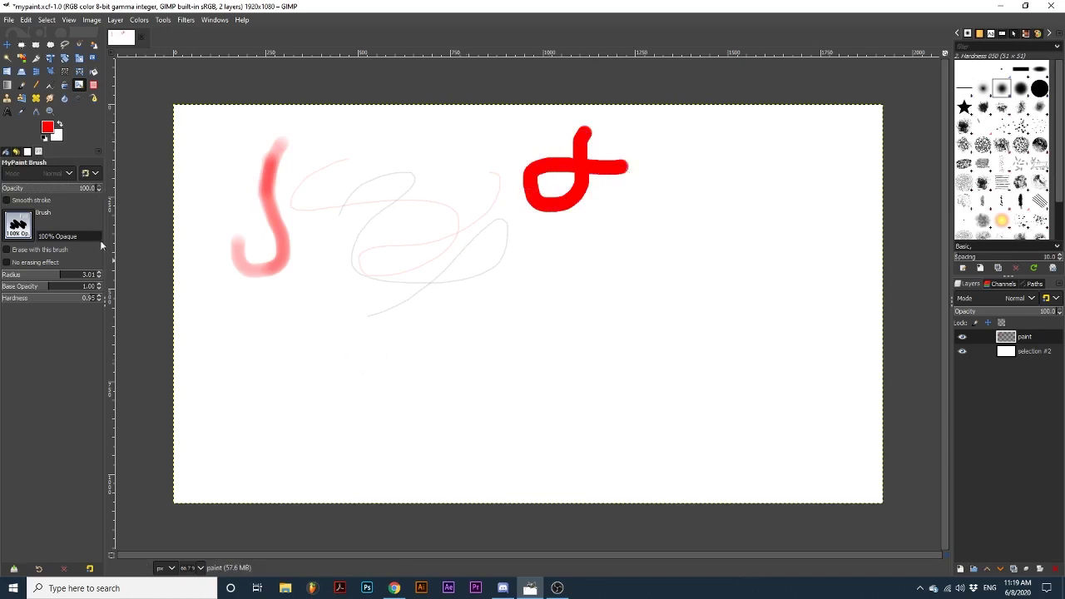
# - With the kneaded eraser large brush, fade then erase the left side of the red loop
pyautogui.click(20, 226)
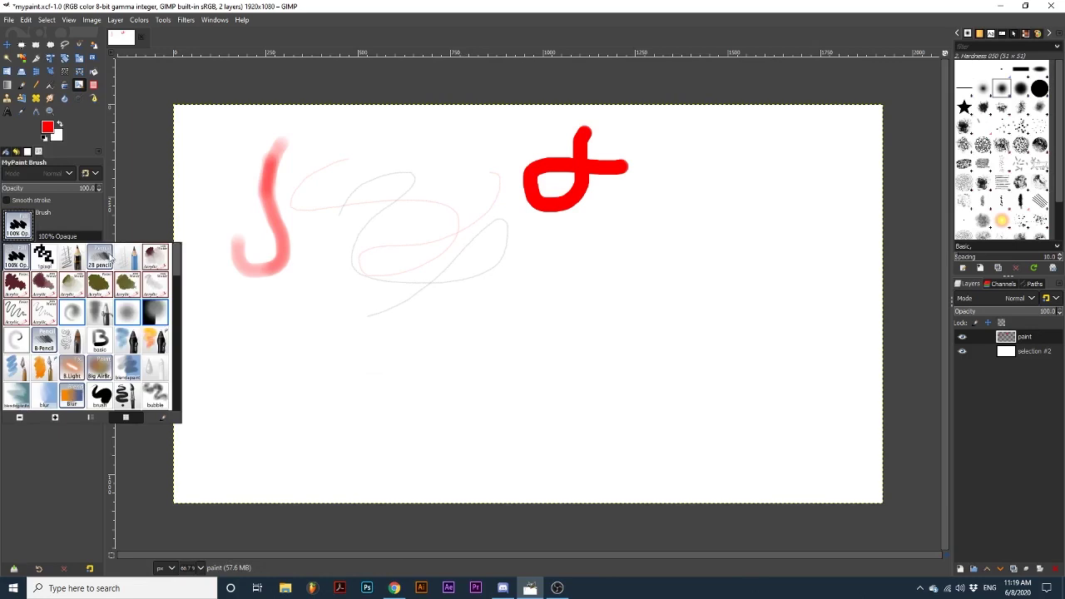
pyautogui.scroll(-5, 167, 291)
pyautogui.click(157, 316)
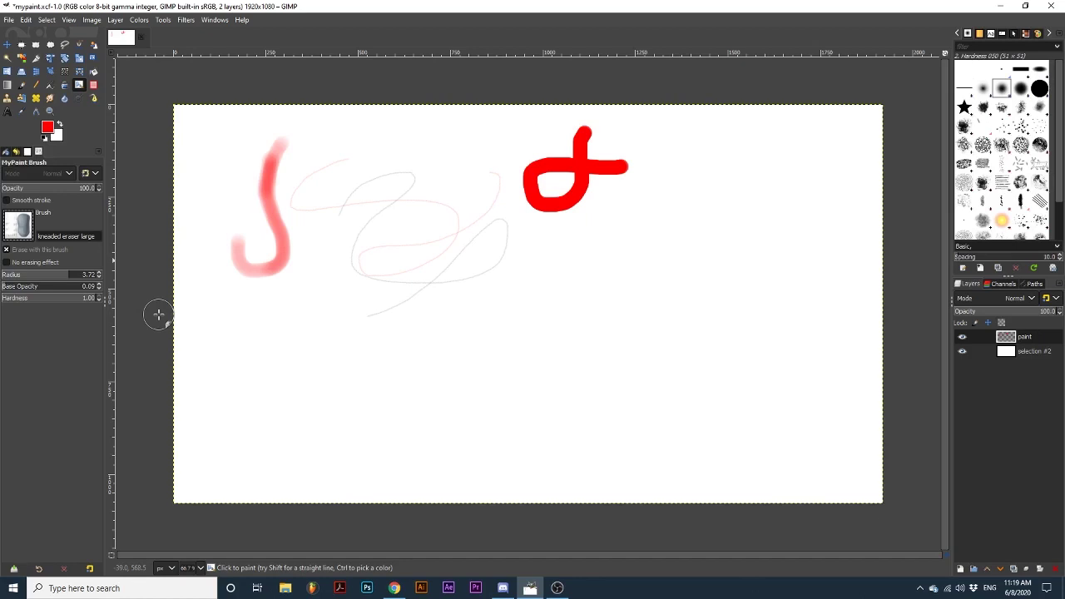
pyautogui.moveTo(37, 189); pyautogui.dragTo(10, 190)
pyautogui.moveTo(548, 159)
pyautogui.mouseDown()
pyautogui.moveTo(555, 168)
pyautogui.moveTo(536, 187)
pyautogui.moveTo(529, 170)
pyautogui.moveTo(528, 199)
pyautogui.moveTo(533, 155)
pyautogui.moveTo(523, 207)
pyautogui.moveTo(532, 167)
pyautogui.mouseUp()
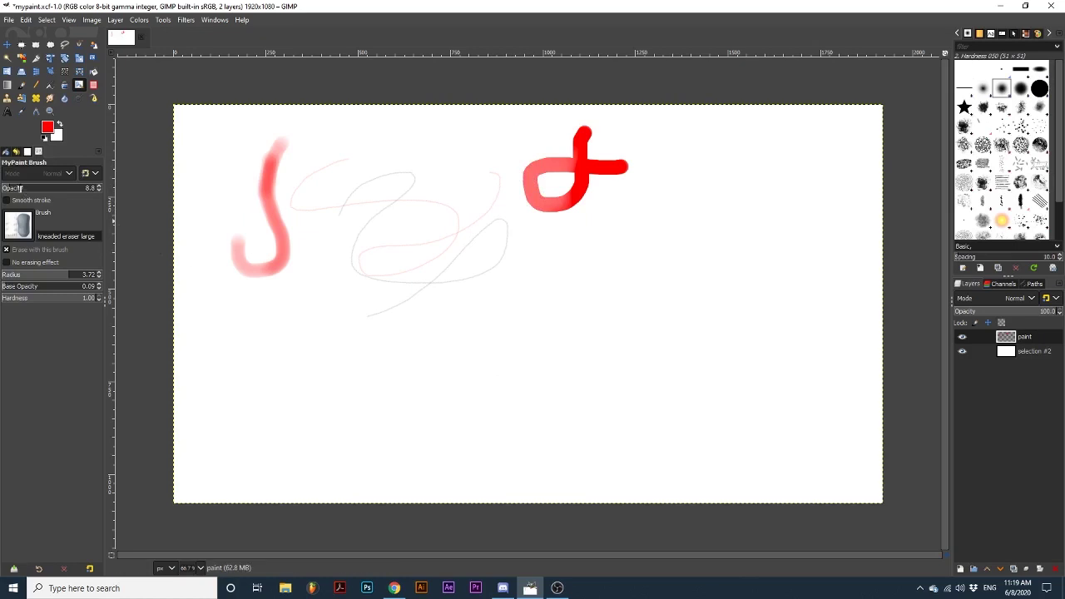
pyautogui.moveTo(20, 189); pyautogui.dragTo(99, 189)
pyautogui.moveTo(541, 166)
pyautogui.mouseDown()
pyautogui.moveTo(536, 215)
pyautogui.moveTo(534, 159)
pyautogui.moveTo(521, 202)
pyautogui.moveTo(525, 229)
pyautogui.moveTo(532, 179)
pyautogui.moveTo(547, 169)
pyautogui.moveTo(518, 201)
pyautogui.moveTo(500, 196)
pyautogui.moveTo(578, 208)
pyautogui.moveTo(506, 230)
pyautogui.mouseUp()
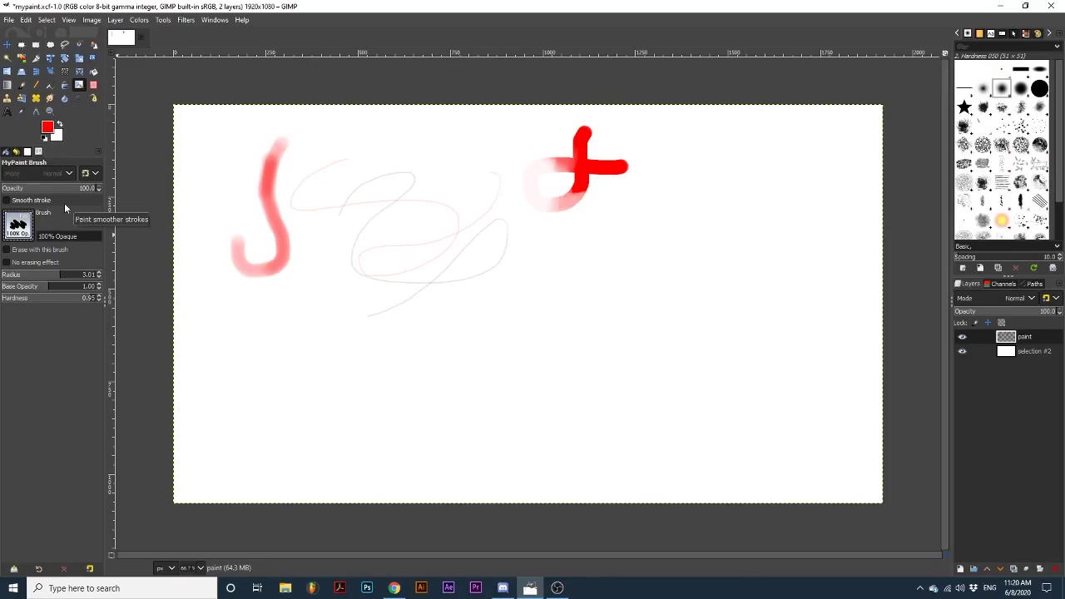
# - Enable Smooth stroke at quality 57 and paint a thick red horizontal line below the loops
pyautogui.click(7, 200)
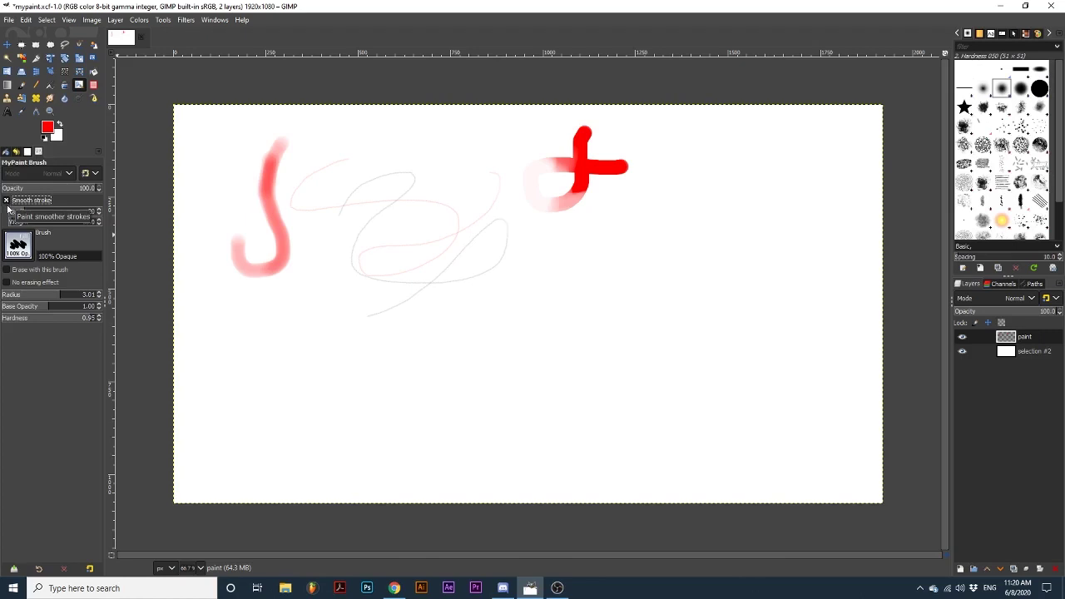
pyautogui.moveTo(19, 211); pyautogui.dragTo(61, 213)
pyautogui.moveTo(304, 317); pyautogui.dragTo(574, 306)
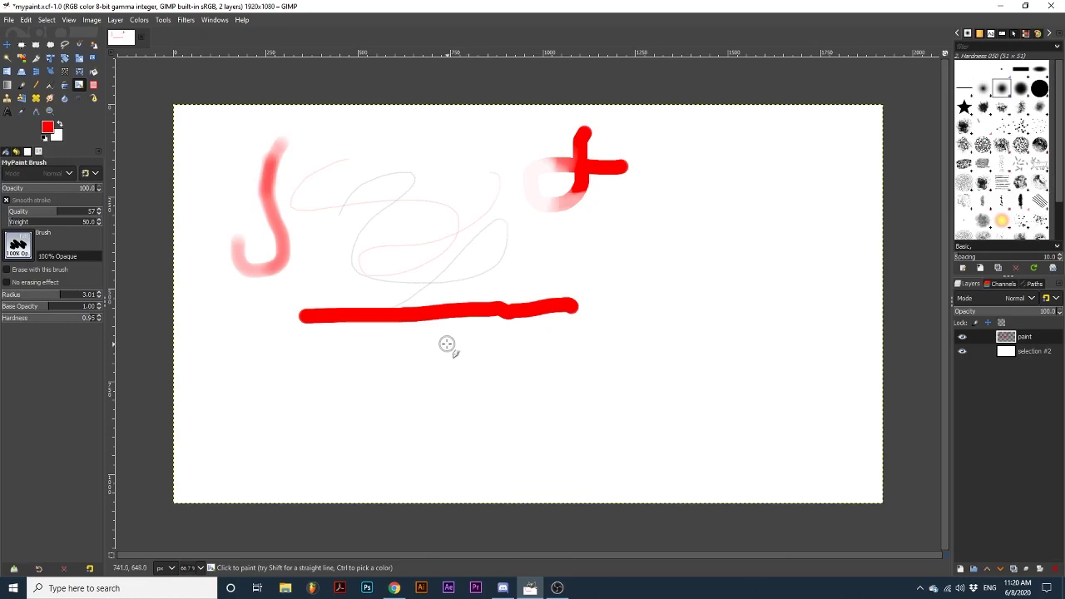
# - Paint four more red lines beneath the first, with smoothing weight at 602.5, then 91.3
pyautogui.moveTo(308, 346); pyautogui.dragTo(591, 337)
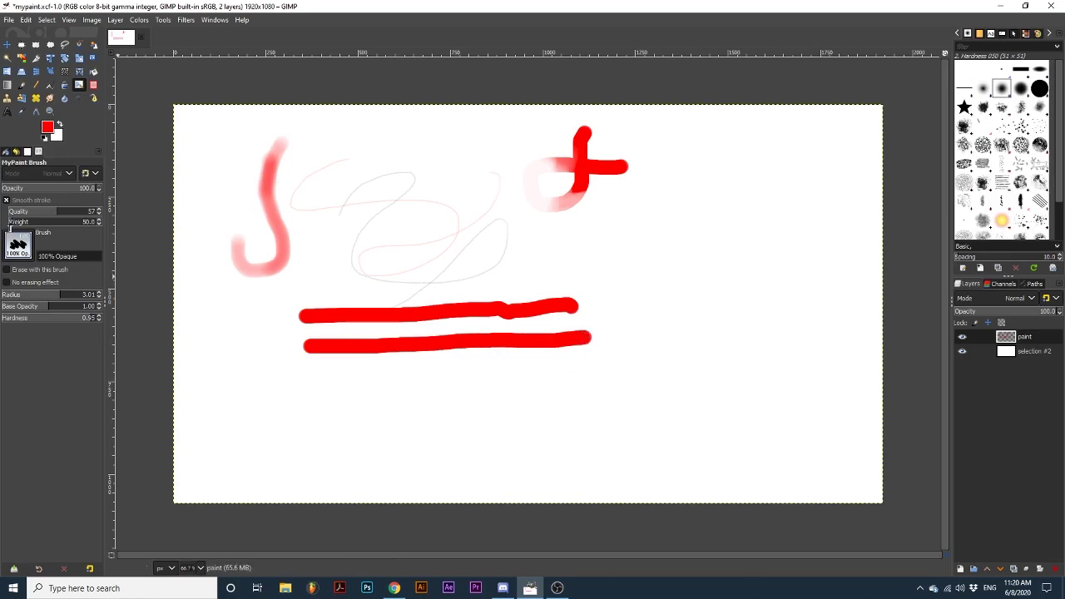
pyautogui.click(58, 222)
pyautogui.moveTo(58, 223); pyautogui.dragTo(61, 224)
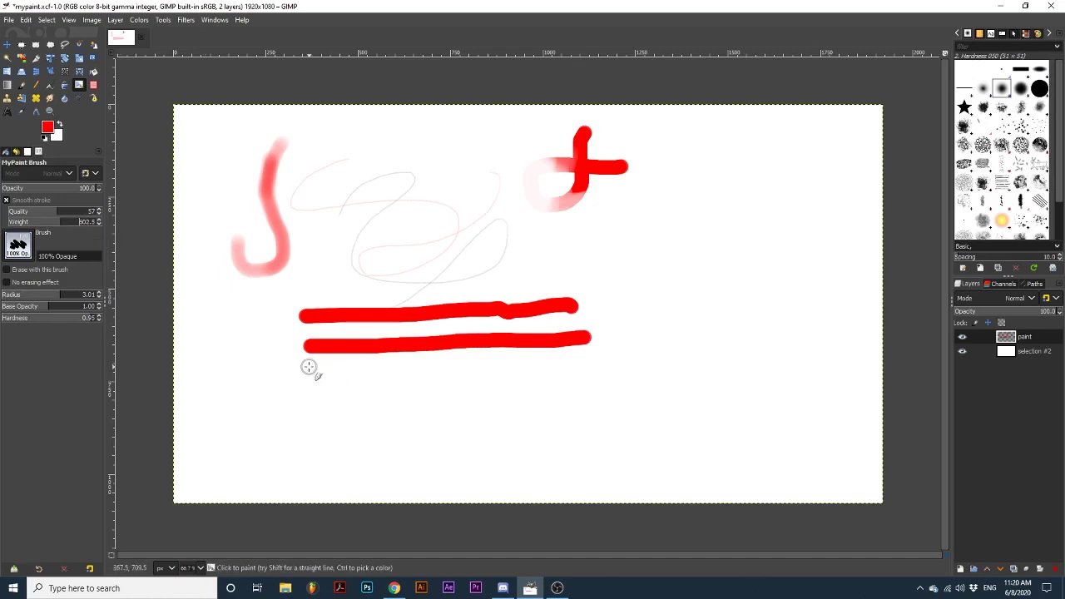
pyautogui.moveTo(309, 367)
pyautogui.mouseDown()
pyautogui.moveTo(487, 376)
pyautogui.moveTo(683, 366)
pyautogui.mouseUp()
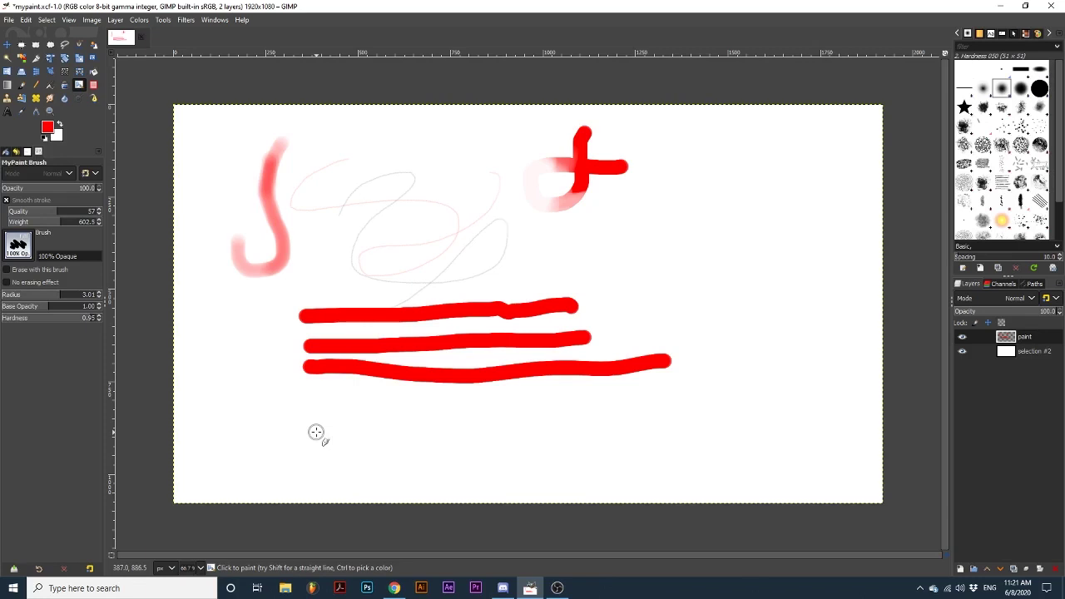
pyautogui.moveTo(314, 405)
pyautogui.mouseDown()
pyautogui.moveTo(520, 418)
pyautogui.moveTo(590, 403)
pyautogui.moveTo(609, 413)
pyautogui.moveTo(707, 401)
pyautogui.mouseUp()
pyautogui.moveTo(30, 222); pyautogui.dragTo(17, 222)
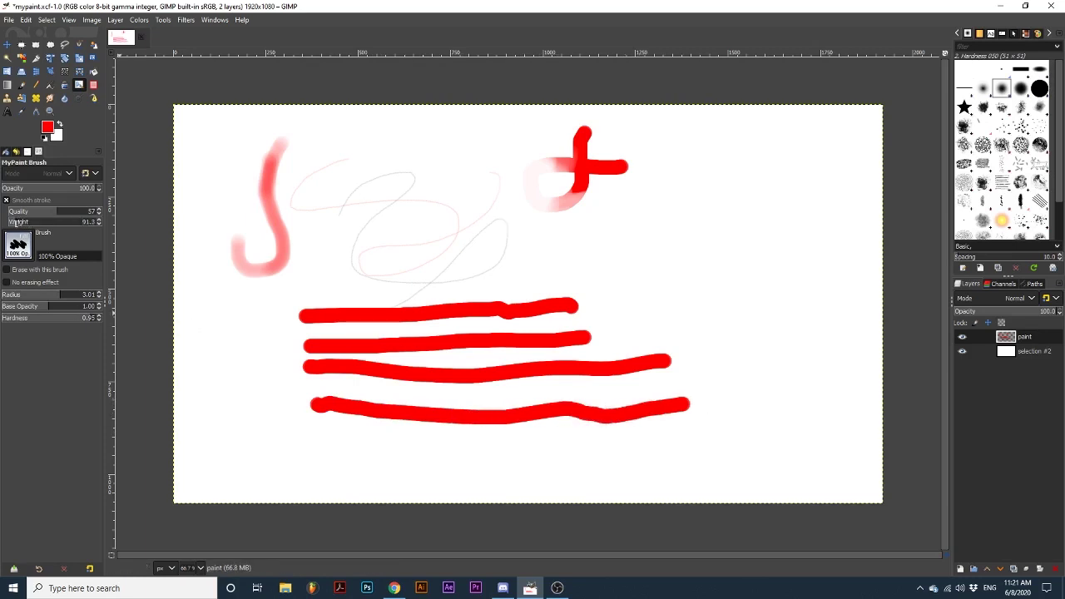
pyautogui.moveTo(323, 442); pyautogui.dragTo(665, 437)
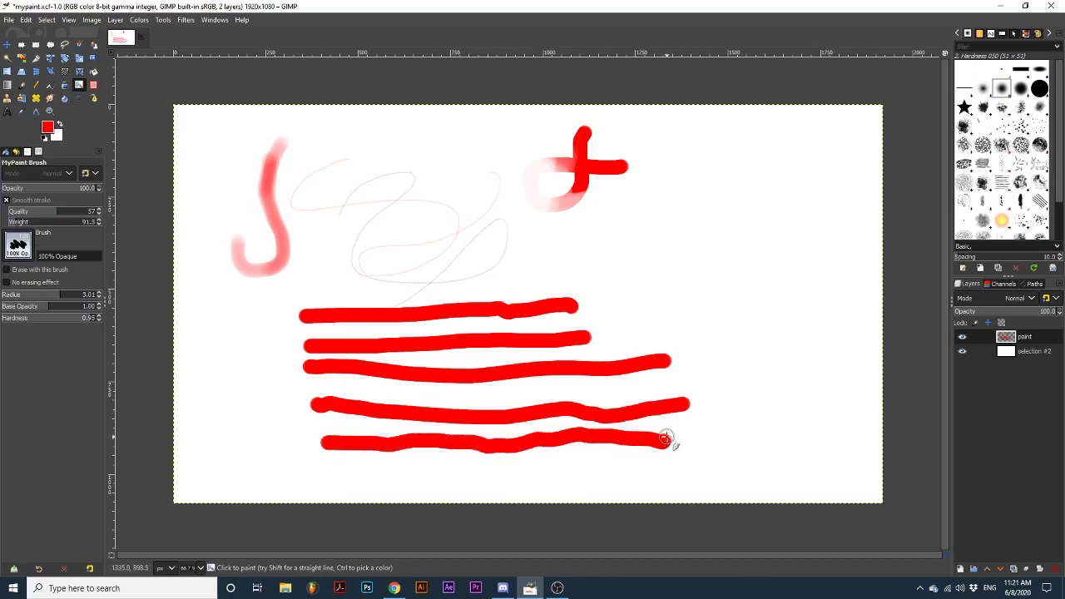
# - Erase a diagonal white gap through the five lines, then smear pink over the top sketch with kneaded eraser large
pyautogui.click(7, 269)
pyautogui.moveTo(448, 303)
pyautogui.mouseDown()
pyautogui.moveTo(381, 469)
pyautogui.moveTo(429, 309)
pyautogui.moveTo(361, 452)
pyautogui.moveTo(401, 307)
pyautogui.mouseUp()
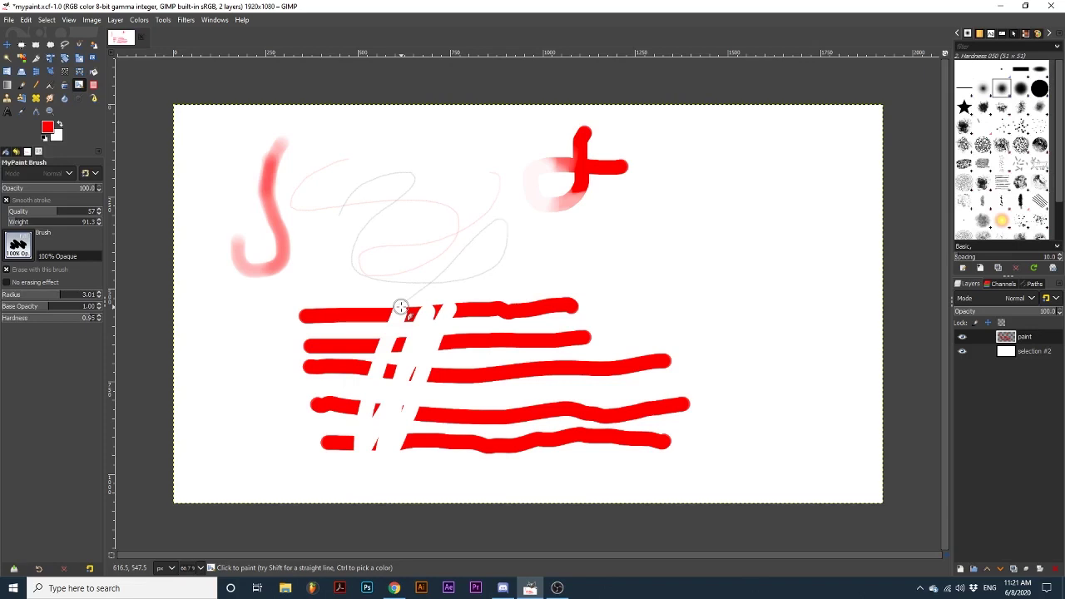
pyautogui.click(19, 248)
pyautogui.scroll(-10, 166, 353)
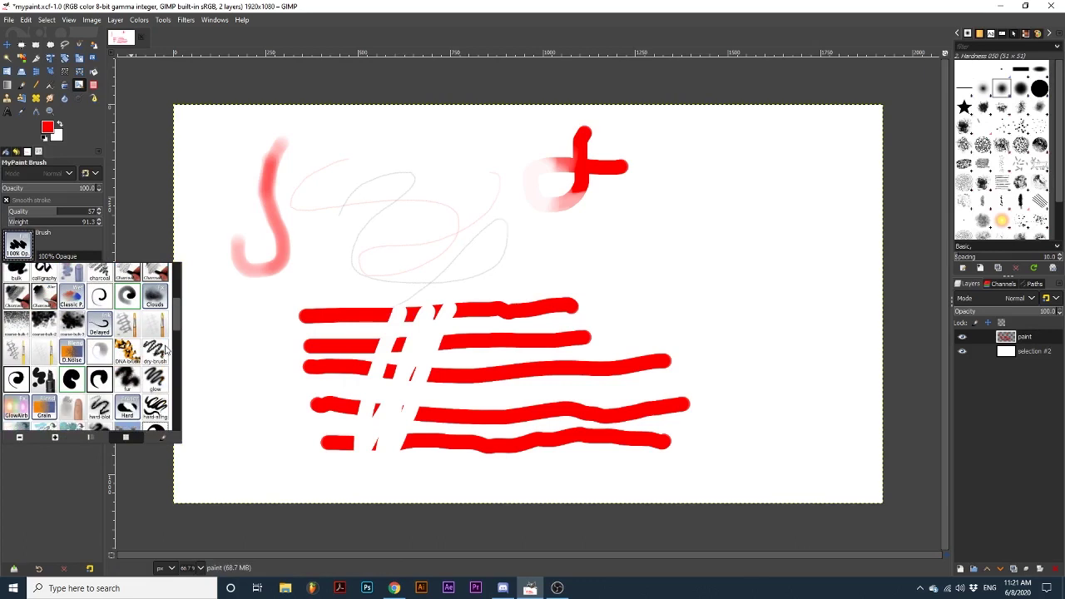
pyautogui.click(158, 361)
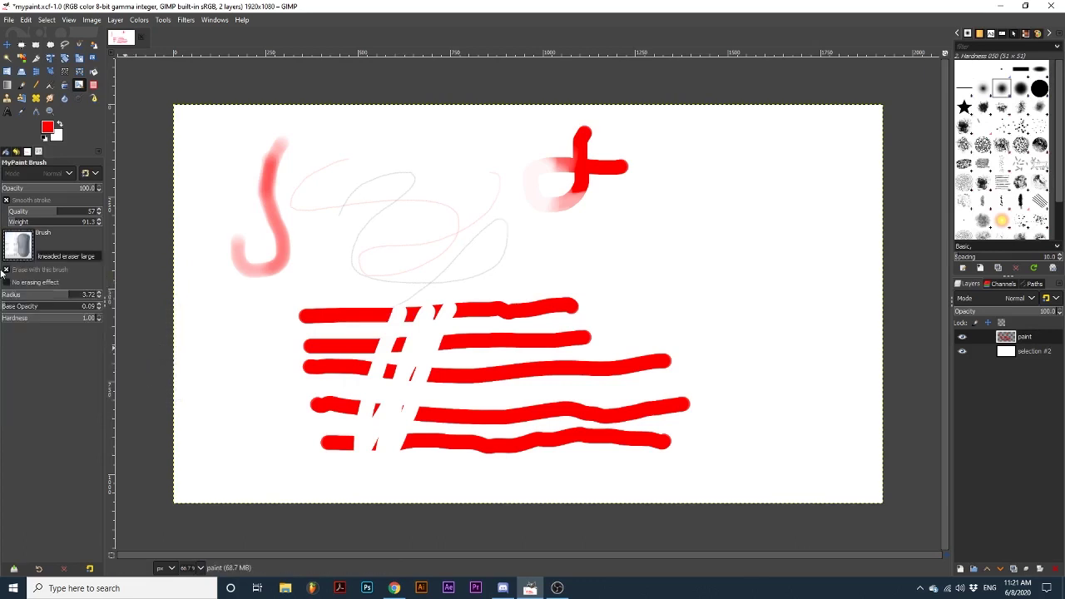
pyautogui.click(5, 270)
pyautogui.moveTo(485, 161)
pyautogui.mouseDown()
pyautogui.moveTo(386, 196)
pyautogui.moveTo(420, 170)
pyautogui.moveTo(520, 183)
pyautogui.moveTo(398, 206)
pyautogui.moveTo(500, 200)
pyautogui.moveTo(502, 179)
pyautogui.moveTo(420, 245)
pyautogui.mouseUp()
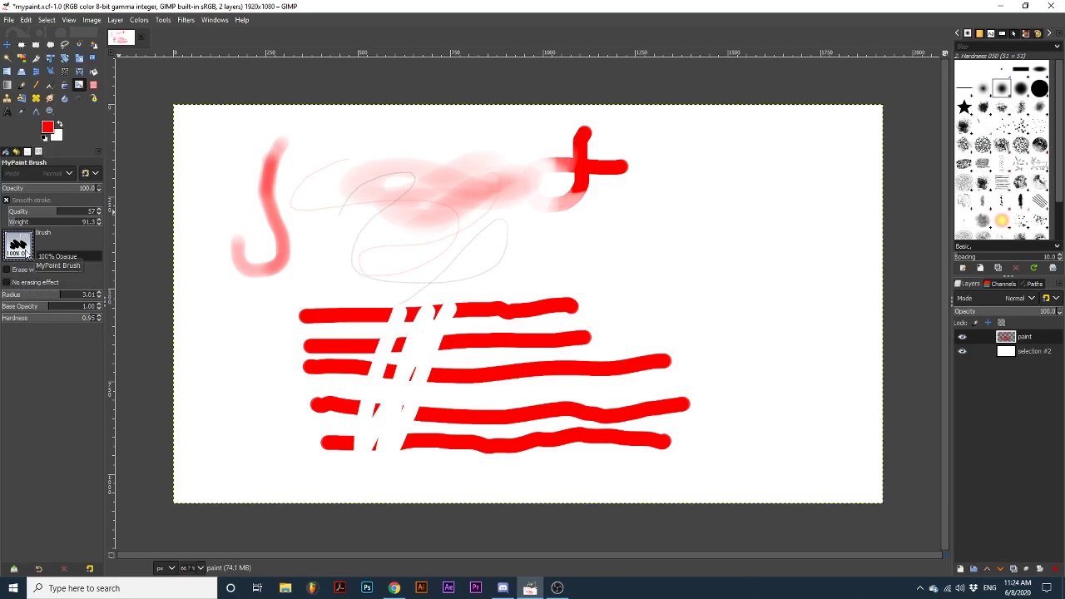
# - Smudge the upper and lower red lines with the Knife brush, enabling No erasing effect
pyautogui.click(18, 245)
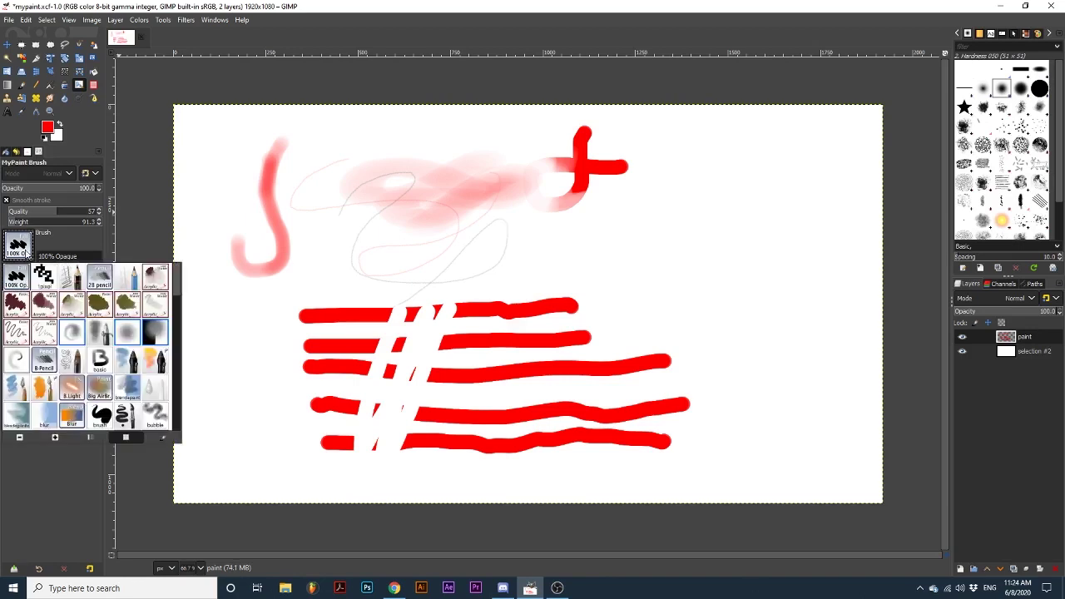
pyautogui.scroll(-6, 93, 306)
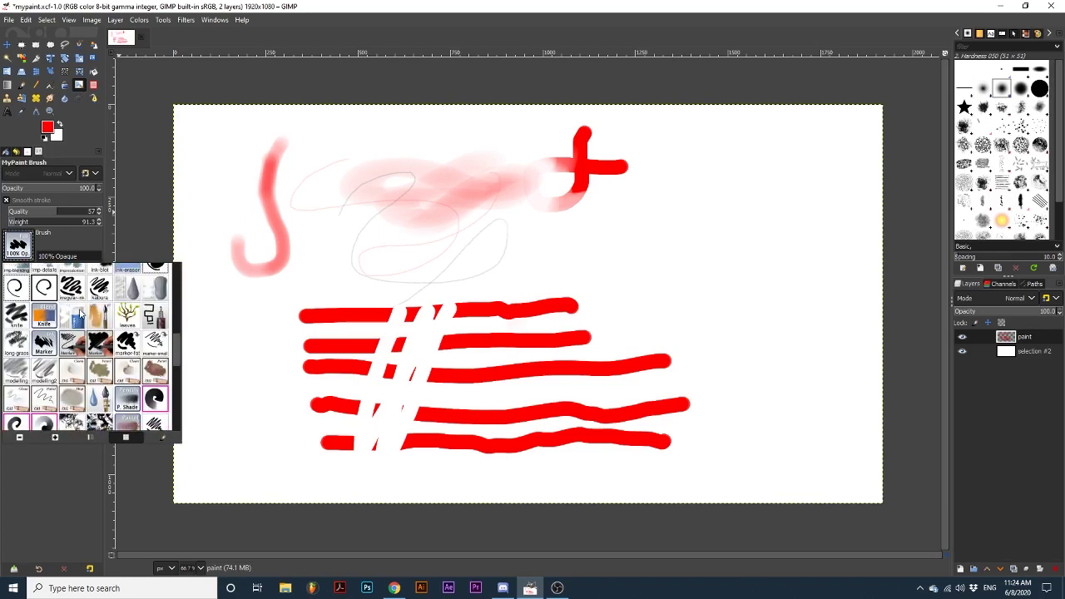
pyautogui.click(48, 310)
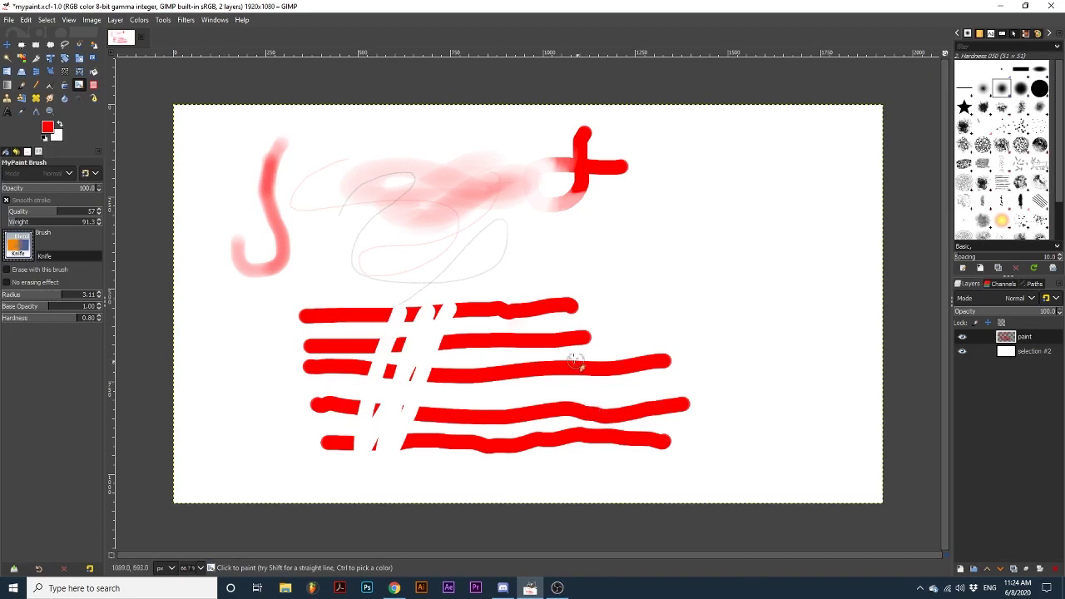
pyautogui.moveTo(533, 301)
pyautogui.mouseDown()
pyautogui.moveTo(509, 365)
pyautogui.moveTo(528, 299)
pyautogui.moveTo(498, 369)
pyautogui.moveTo(520, 306)
pyautogui.moveTo(469, 378)
pyautogui.moveTo(521, 302)
pyautogui.moveTo(461, 375)
pyautogui.moveTo(523, 295)
pyautogui.moveTo(465, 377)
pyautogui.moveTo(520, 303)
pyautogui.moveTo(481, 375)
pyautogui.mouseUp()
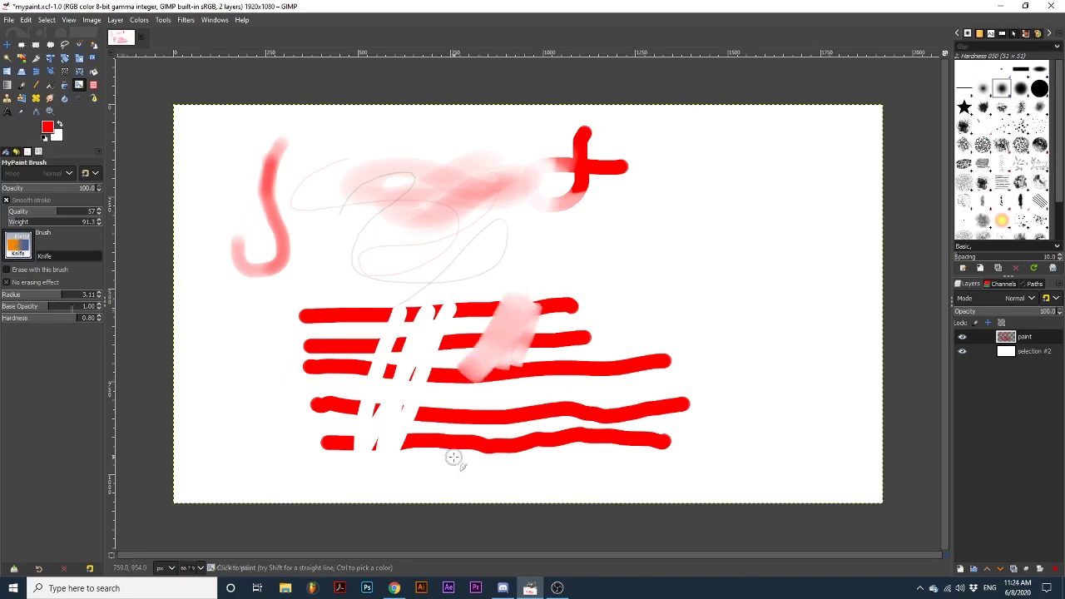
pyautogui.click(33, 283)
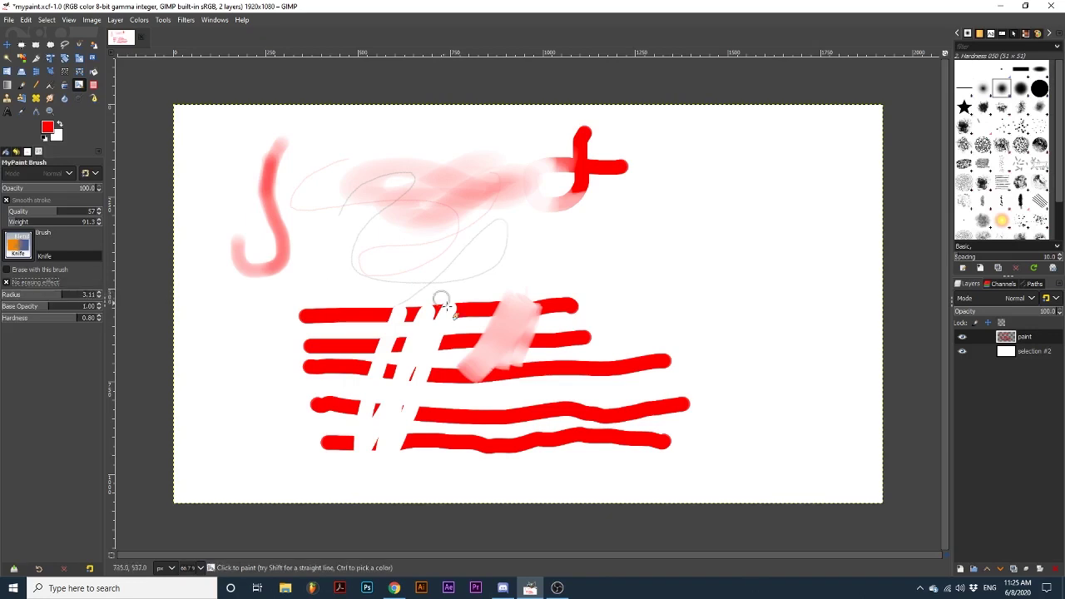
pyautogui.moveTo(571, 369)
pyautogui.mouseDown()
pyautogui.moveTo(558, 333)
pyautogui.moveTo(539, 397)
pyautogui.moveTo(563, 332)
pyautogui.moveTo(528, 414)
pyautogui.moveTo(563, 334)
pyautogui.moveTo(542, 381)
pyautogui.moveTo(507, 329)
pyautogui.moveTo(498, 360)
pyautogui.moveTo(484, 335)
pyautogui.moveTo(520, 313)
pyautogui.moveTo(537, 328)
pyautogui.moveTo(499, 339)
pyautogui.moveTo(525, 314)
pyautogui.moveTo(510, 331)
pyautogui.moveTo(534, 353)
pyautogui.moveTo(579, 360)
pyautogui.moveTo(550, 379)
pyautogui.moveTo(548, 347)
pyautogui.moveTo(568, 346)
pyautogui.moveTo(563, 364)
pyautogui.moveTo(573, 340)
pyautogui.moveTo(551, 392)
pyautogui.moveTo(572, 360)
pyautogui.moveTo(553, 374)
pyautogui.moveTo(542, 358)
pyautogui.moveTo(554, 349)
pyautogui.moveTo(522, 405)
pyautogui.moveTo(553, 391)
pyautogui.moveTo(520, 456)
pyautogui.mouseUp()
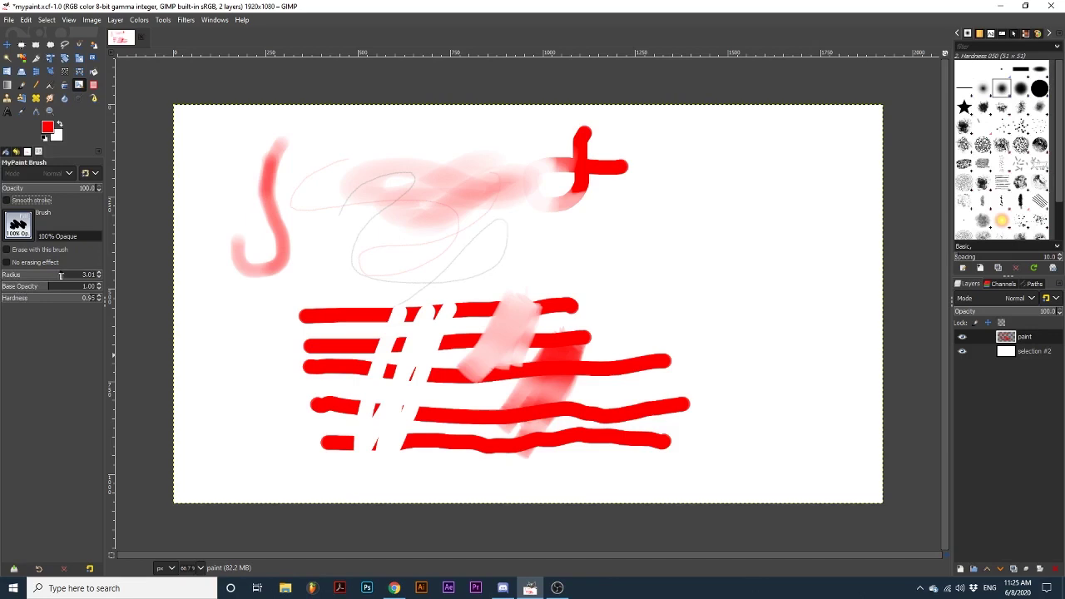
# - Paint a thin red wavy line at radius 0.78 and a thick red S at radius 2.85
pyautogui.moveTo(48, 274); pyautogui.dragTo(34, 276)
pyautogui.moveTo(722, 213)
pyautogui.mouseDown()
pyautogui.moveTo(701, 238)
pyautogui.moveTo(722, 268)
pyautogui.moveTo(664, 308)
pyautogui.mouseUp()
pyautogui.moveTo(33, 277); pyautogui.dragTo(59, 277)
pyautogui.moveTo(747, 206)
pyautogui.mouseDown()
pyautogui.moveTo(750, 259)
pyautogui.moveTo(731, 285)
pyautogui.mouseUp()
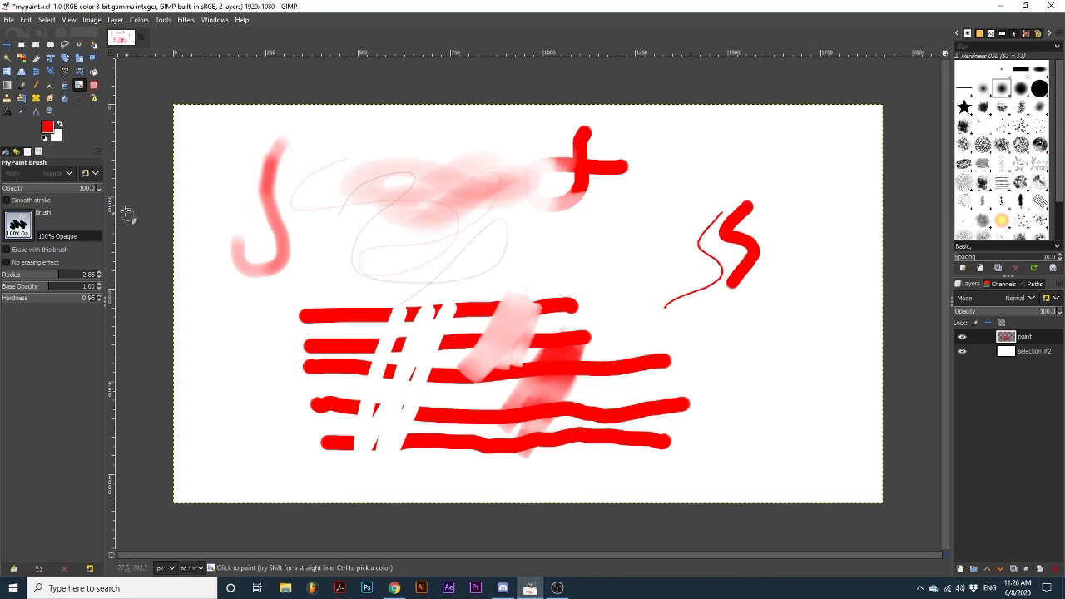
# - With the airbrush brush, spray a pink dot, then a solid red top-right dot at base opacity 1.48
pyautogui.click(18, 224)
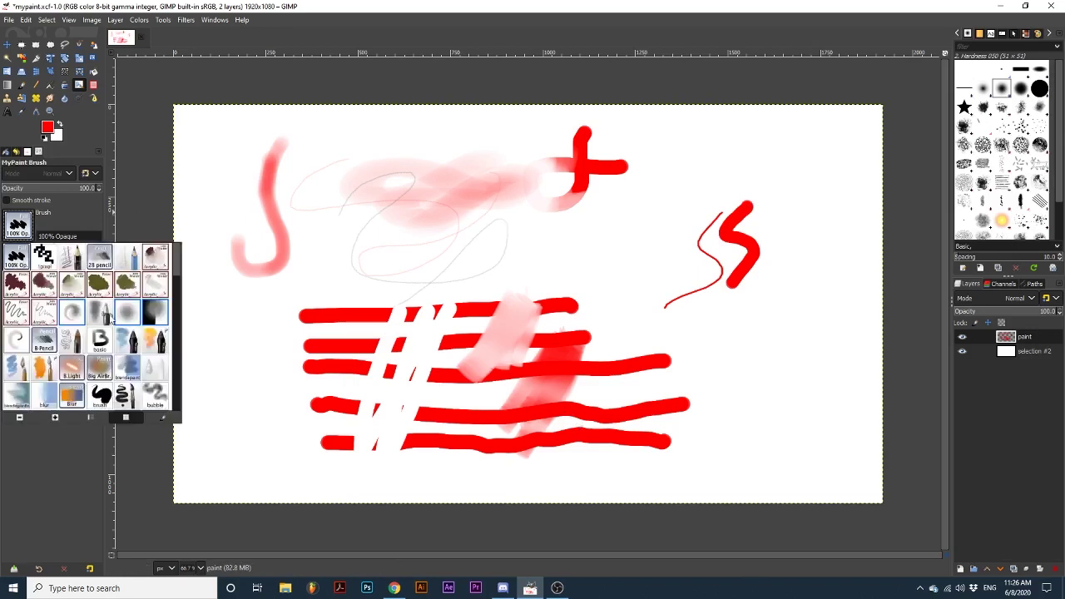
pyautogui.click(100, 312)
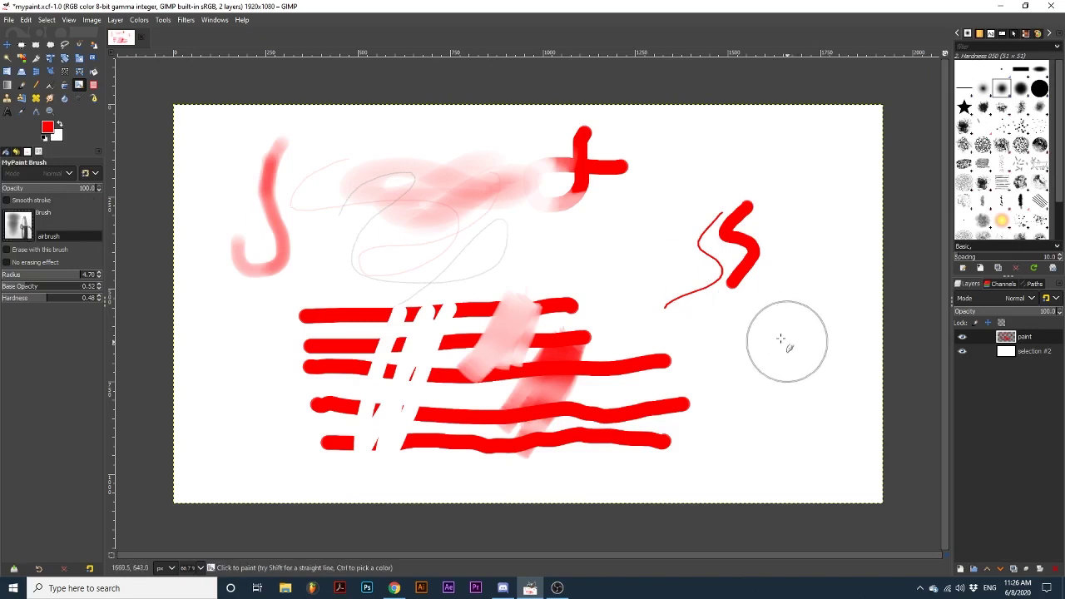
pyautogui.moveTo(784, 344)
pyautogui.mouseDown()
pyautogui.moveTo(749, 345)
pyautogui.moveTo(786, 377)
pyautogui.moveTo(782, 352)
pyautogui.moveTo(776, 360)
pyautogui.mouseUp()
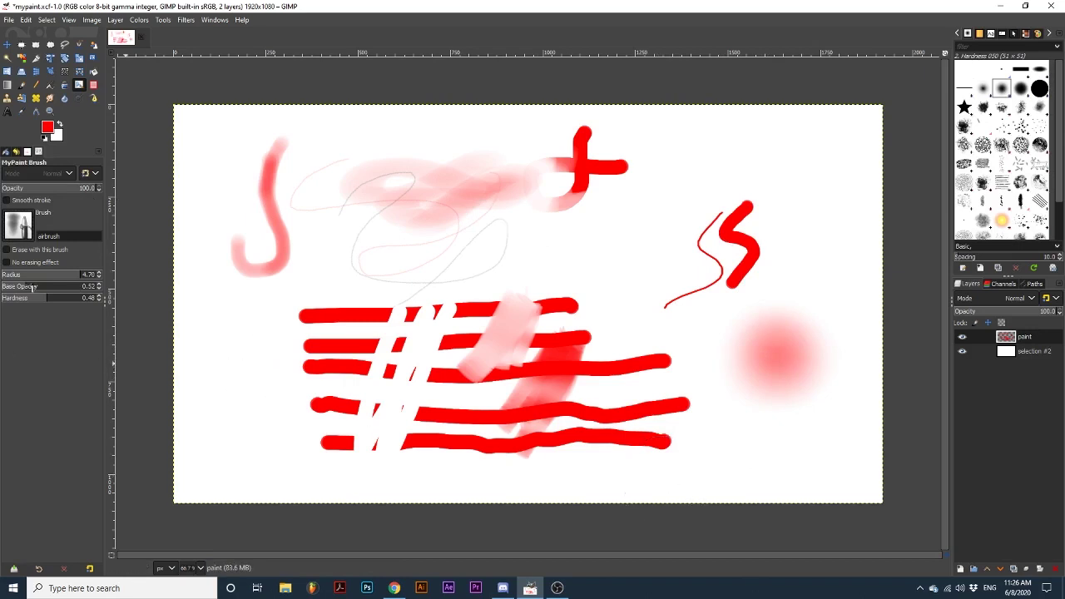
pyautogui.moveTo(32, 287); pyautogui.dragTo(68, 291)
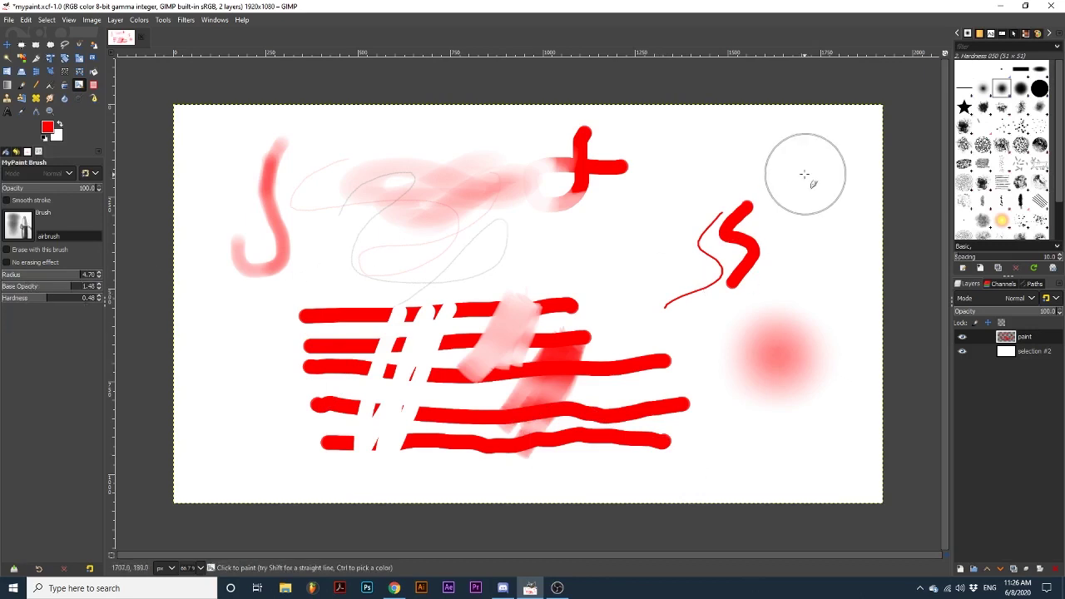
pyautogui.moveTo(808, 174); pyautogui.dragTo(804, 195)
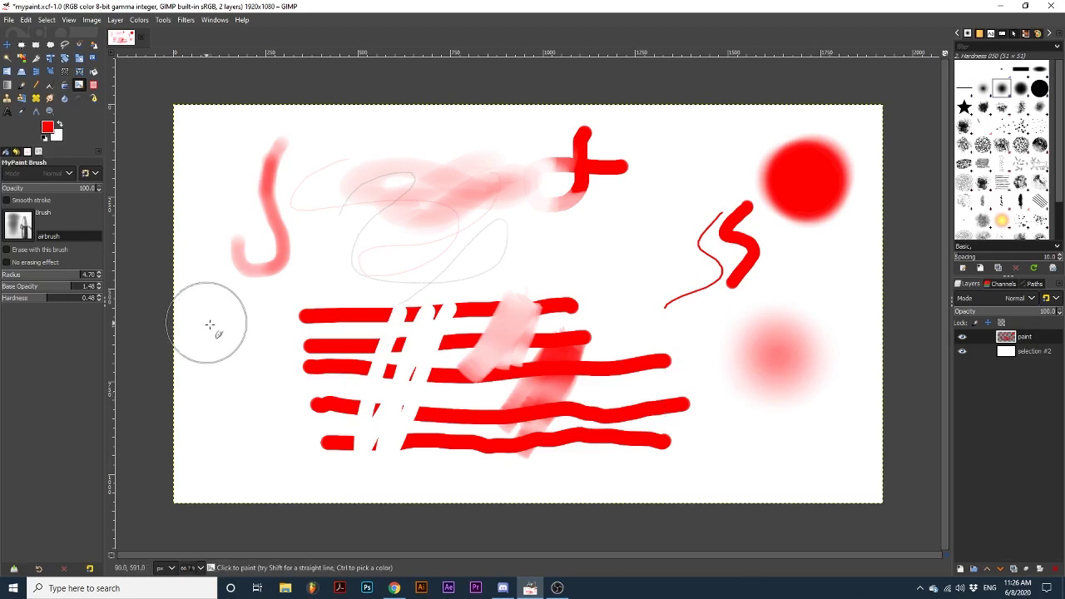
# - Spray a soft red dot at left, then at Hardness 1.00 paint a hard-edged red blob top-left
pyautogui.moveTo(220, 336); pyautogui.dragTo(231, 343)
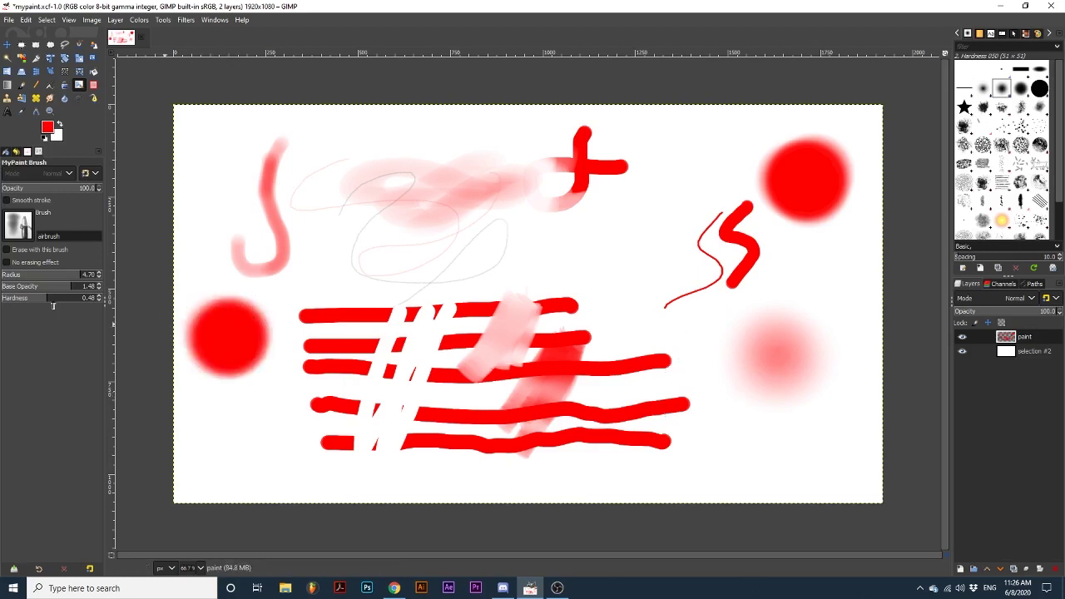
pyautogui.moveTo(50, 298); pyautogui.dragTo(103, 298)
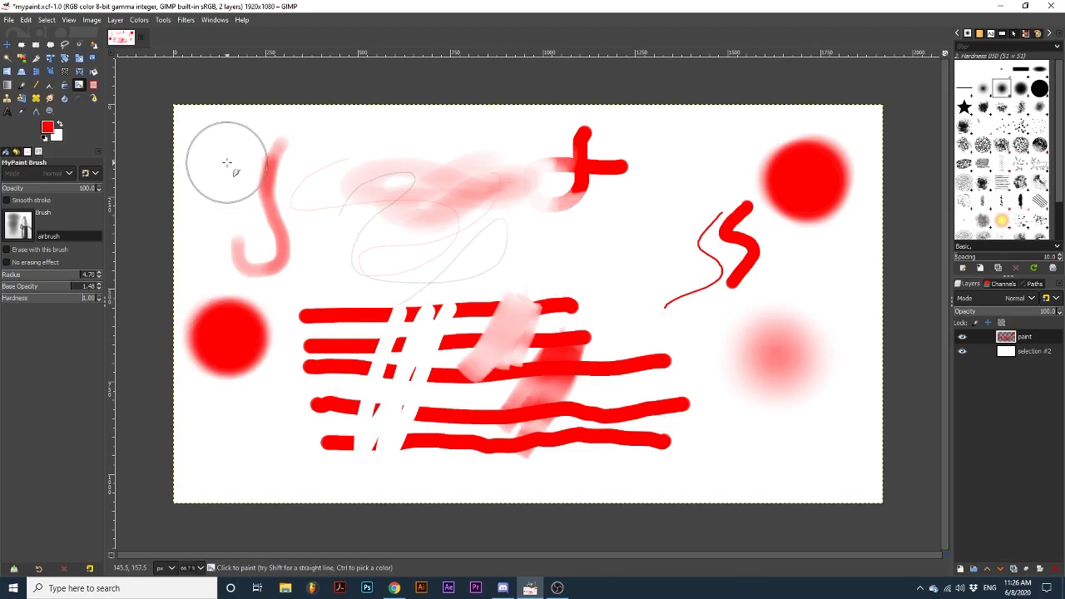
pyautogui.moveTo(232, 158)
pyautogui.mouseDown()
pyautogui.moveTo(216, 170)
pyautogui.moveTo(357, 152)
pyautogui.moveTo(304, 178)
pyautogui.moveTo(340, 208)
pyautogui.moveTo(378, 207)
pyautogui.mouseUp()
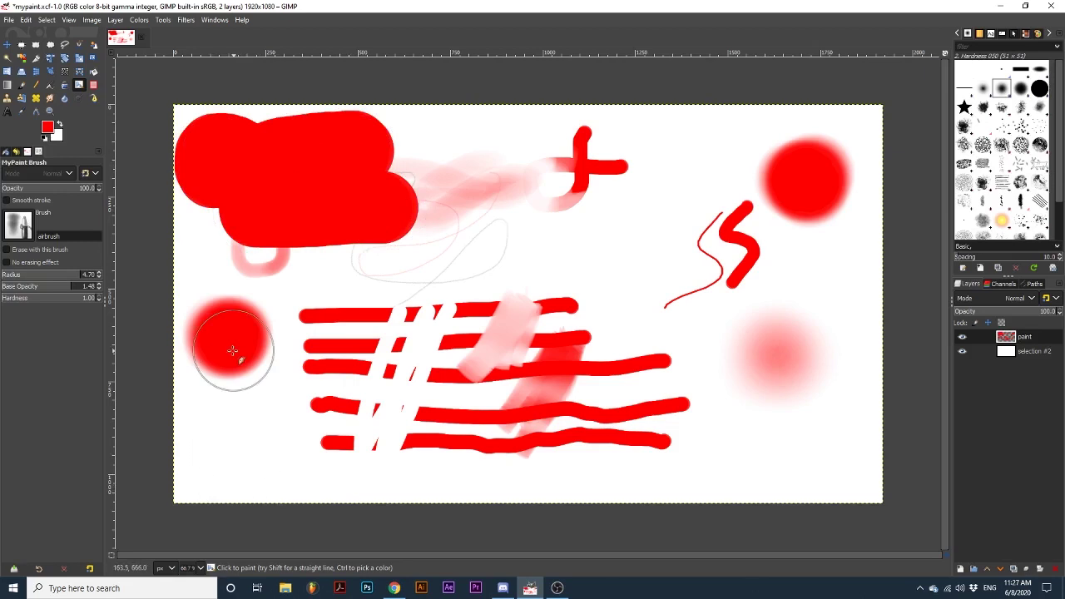